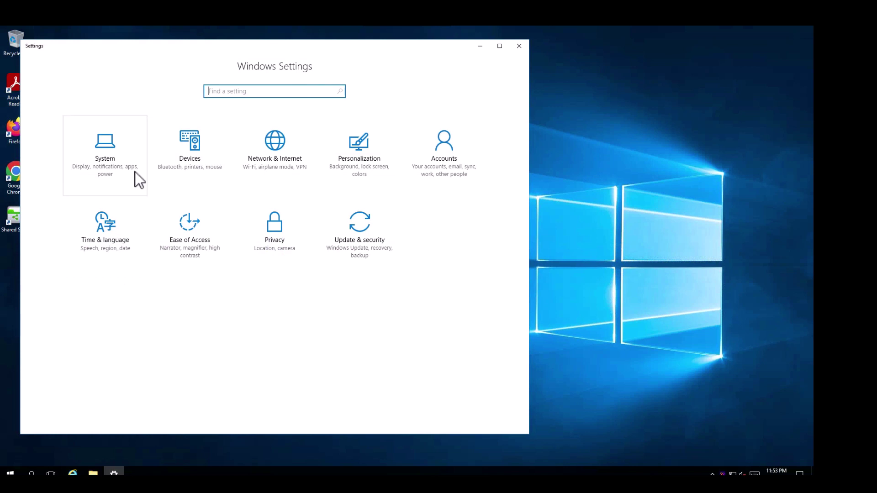
Review the test user's Accounts sign-in options and Your info page, then minimize Settings
{"action": "left_click", "coordinate": [432, 179]}
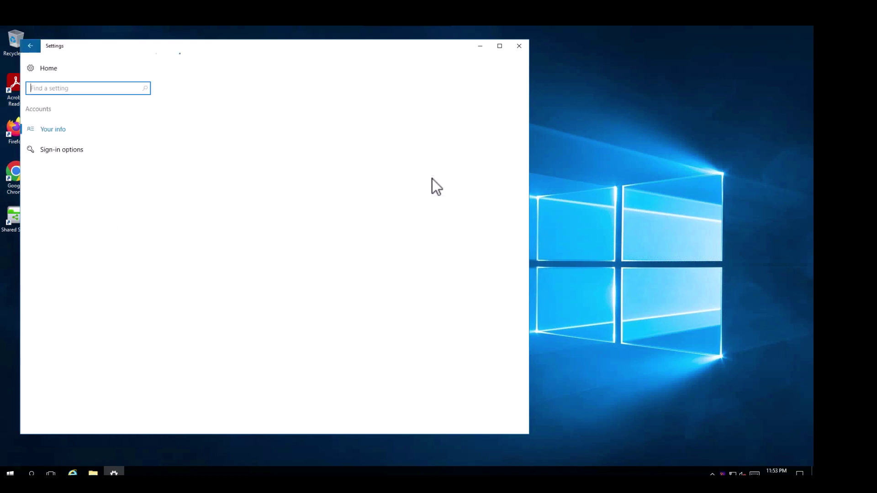
{"action": "left_click", "coordinate": [72, 155]}
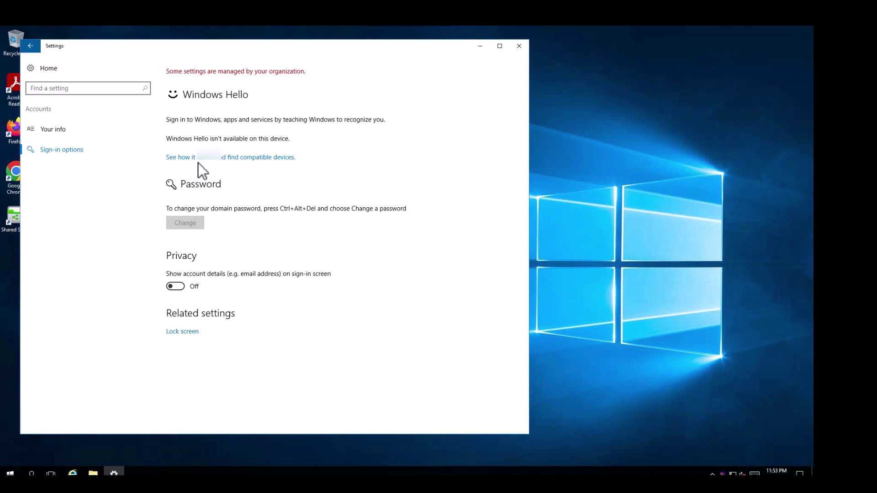
{"action": "left_click", "coordinate": [57, 133]}
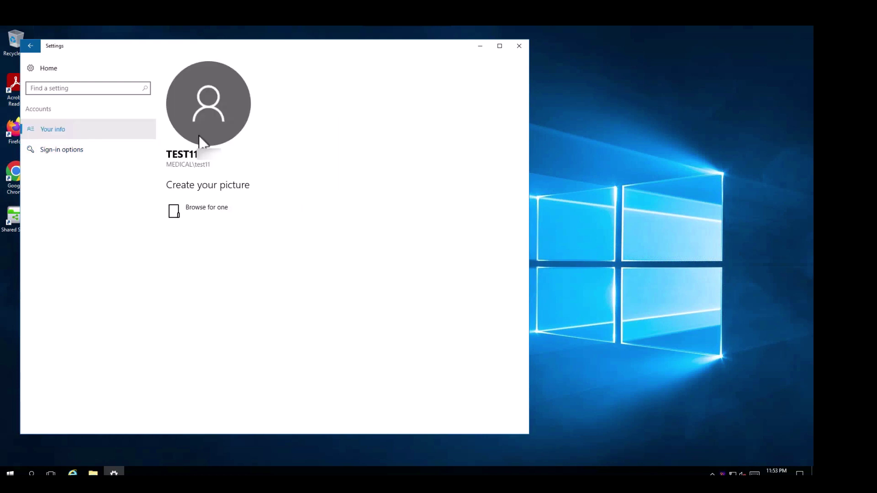
{"action": "left_click", "coordinate": [481, 46]}
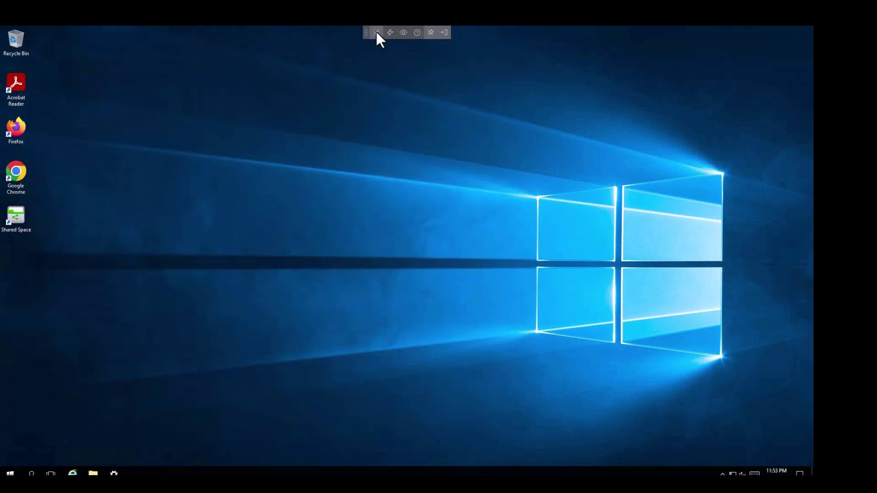
Send Ctrl+Alt+Del to the remote machine and open the Change a password form
{"action": "left_click", "coordinate": [377, 32]}
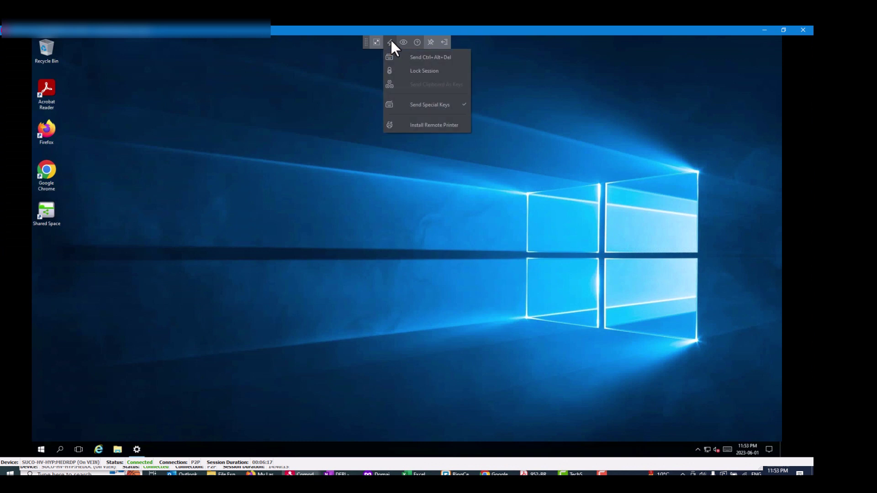
{"action": "left_click", "coordinate": [389, 42]}
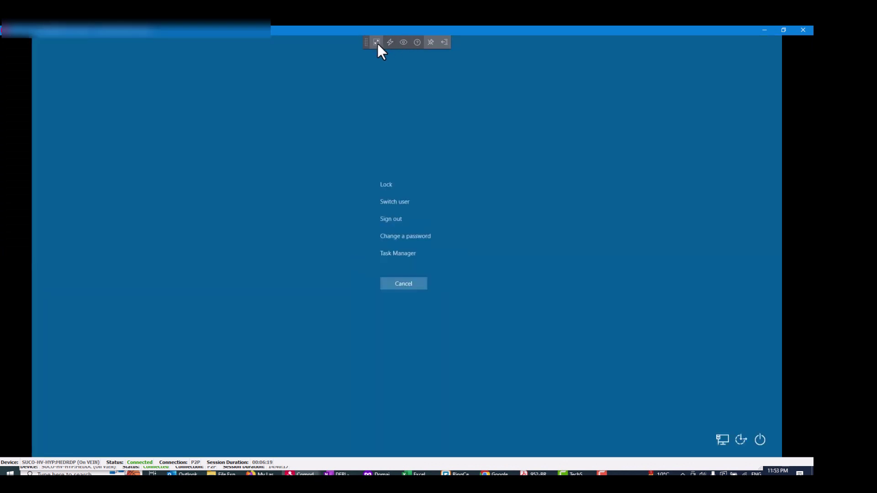
{"action": "left_click", "coordinate": [376, 42]}
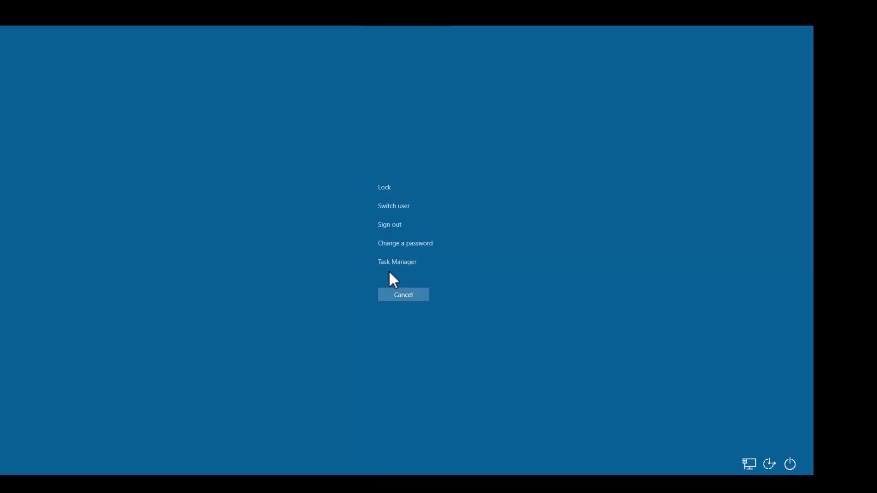
{"action": "left_click", "coordinate": [398, 246]}
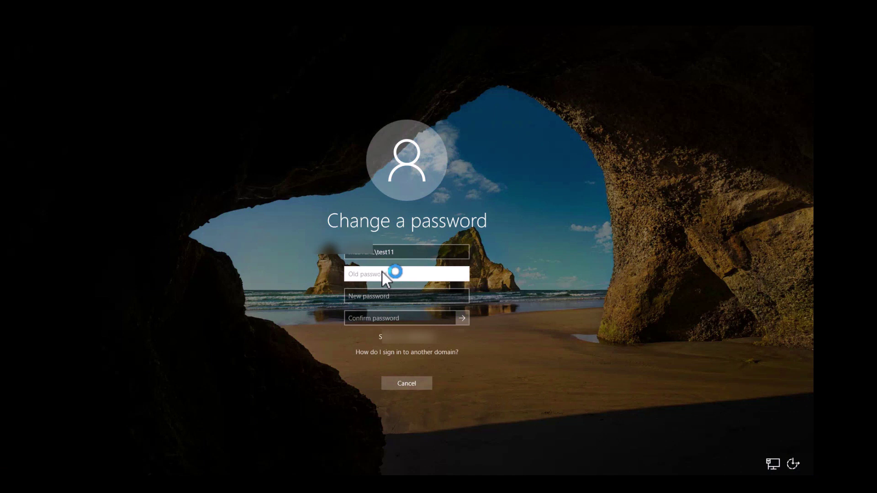
Submit the old, new and confirm passwords, then dismiss the complexity rejection error
{"action": "type", "text": "P"}
{"action": "key", "text": "Tab"}
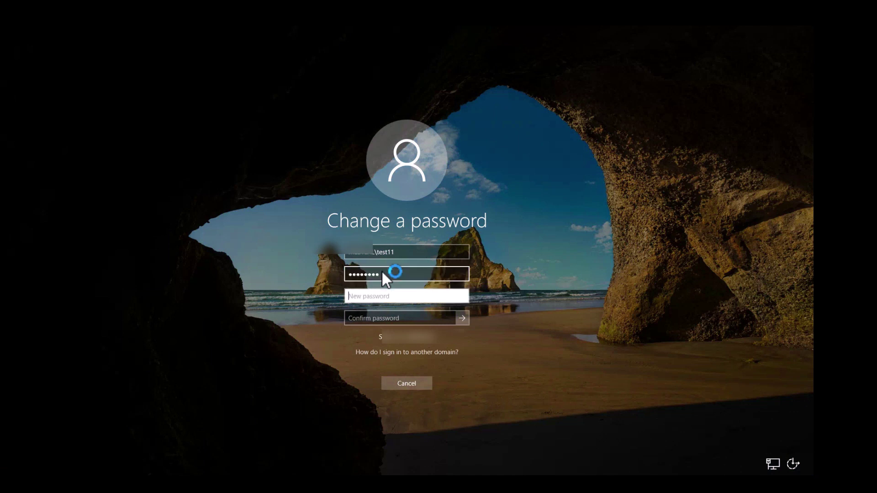
{"action": "type", "text": "P"}
{"action": "key", "text": "BackSpace"}
{"action": "key", "text": "BackSpace"}
{"action": "type", "text": "P"}
{"action": "key", "text": "Tab"}
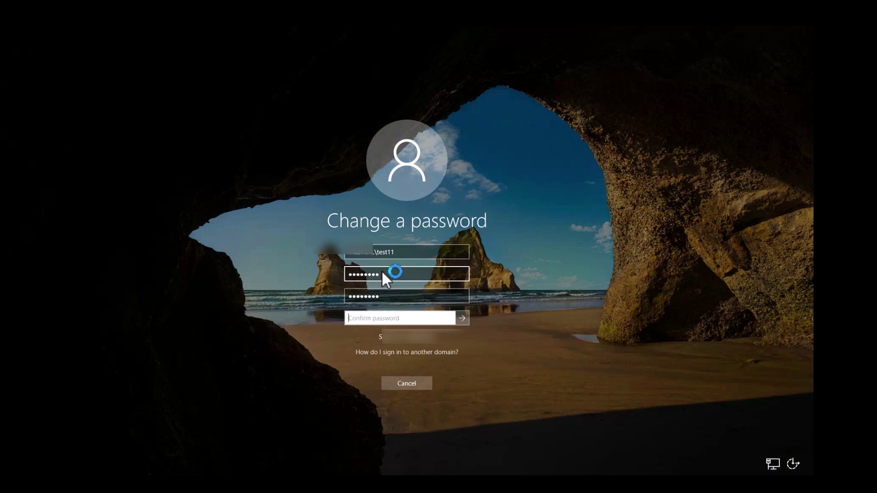
{"action": "type", "text": "Password"}
{"action": "key", "text": "Return"}
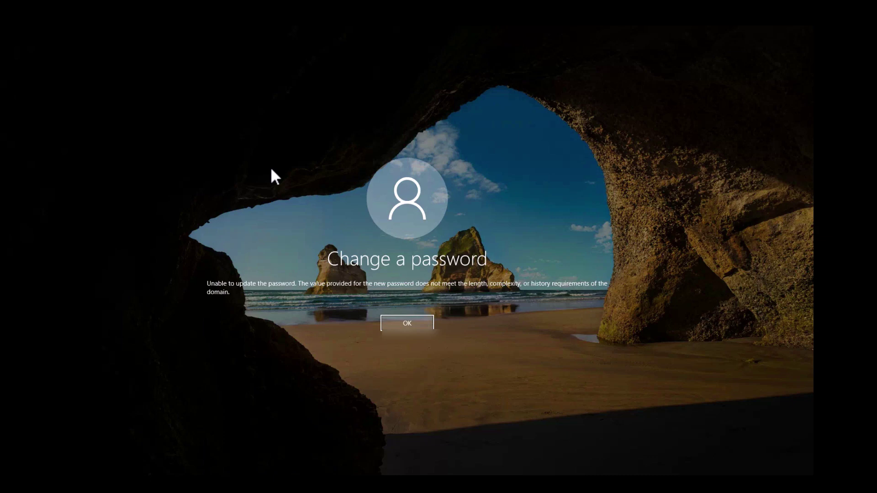
{"action": "left_click", "coordinate": [405, 324]}
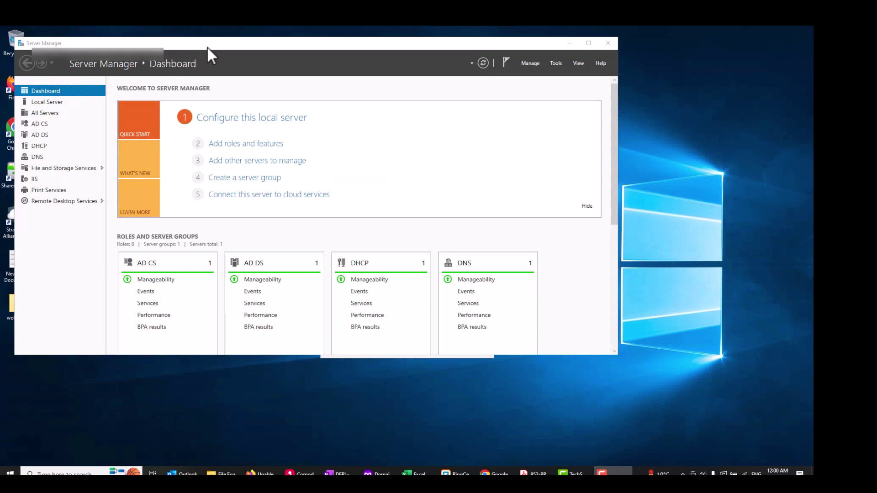
Launch Group Policy Management from Server Manager Tools and edit the medical.local Default Domain Policy
{"action": "left_click_drag", "start_coordinate": [207, 45], "coordinate": [220, 98]}
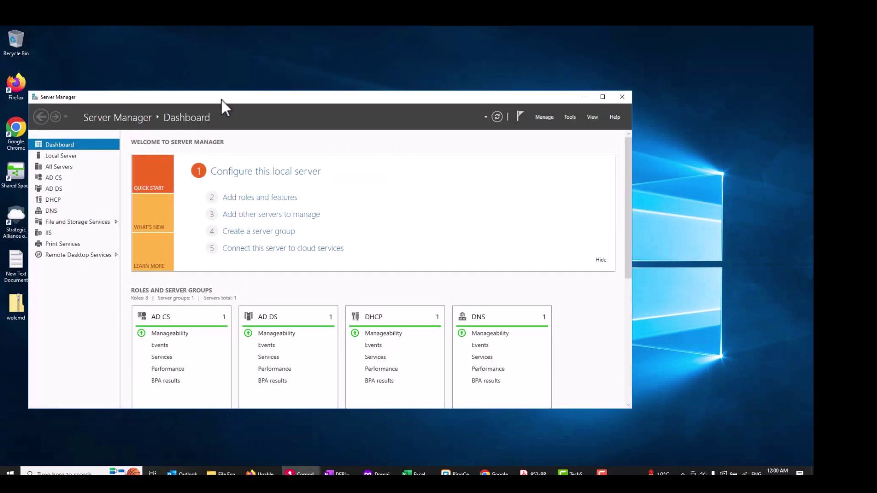
{"action": "left_click", "coordinate": [568, 118]}
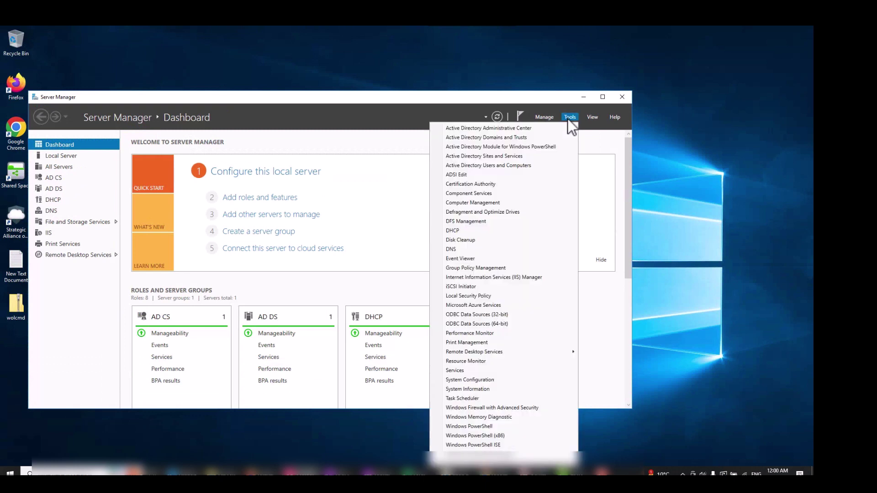
{"action": "left_click", "coordinate": [497, 269]}
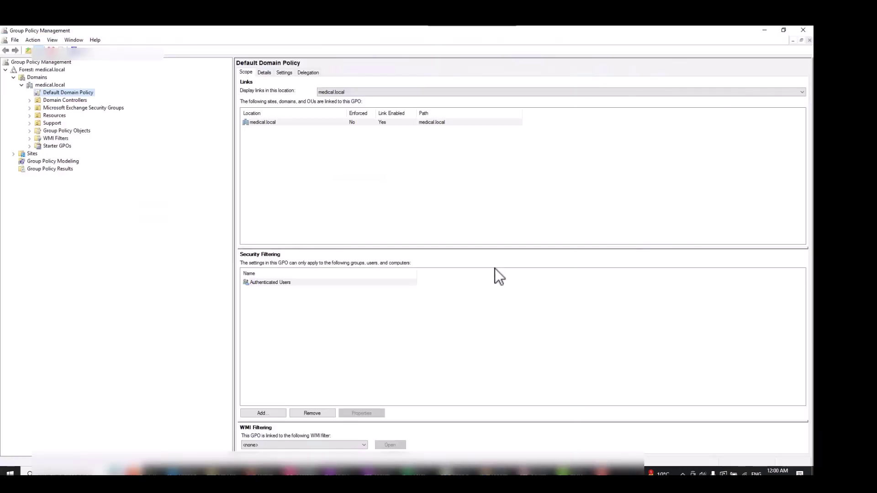
{"action": "right_click", "coordinate": [62, 95]}
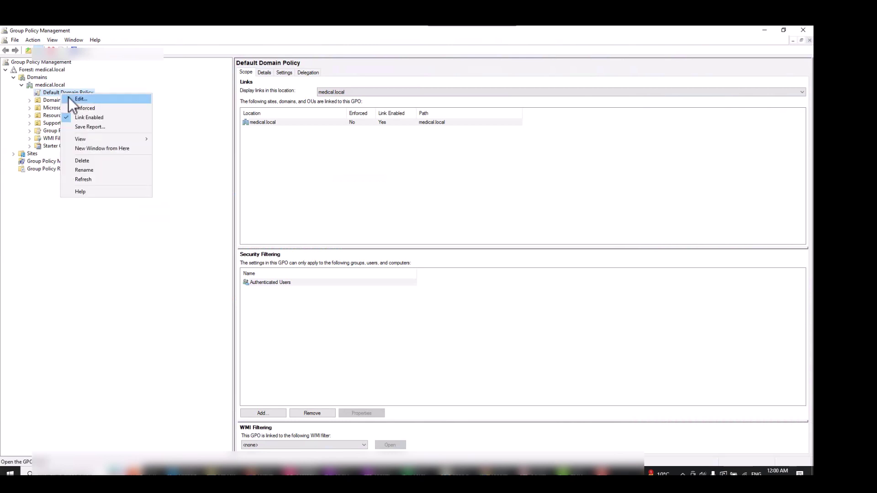
{"action": "left_click", "coordinate": [68, 98]}
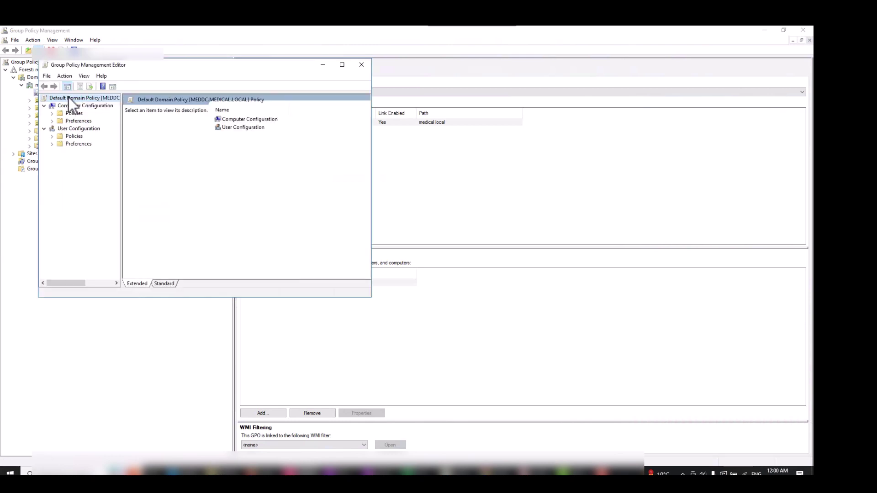
Maximize the editor and expand Computer Configuration > Policies > Windows Settings, widening the tree
{"action": "double_click", "coordinate": [126, 65]}
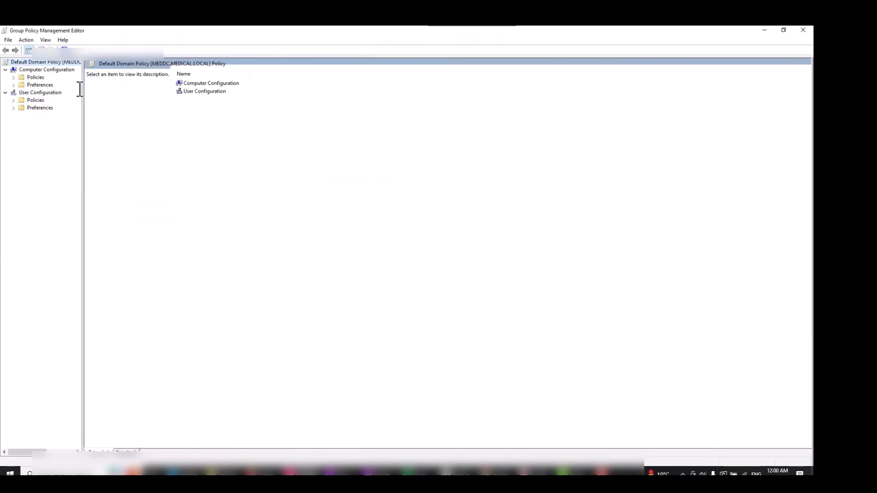
{"action": "left_click", "coordinate": [21, 77]}
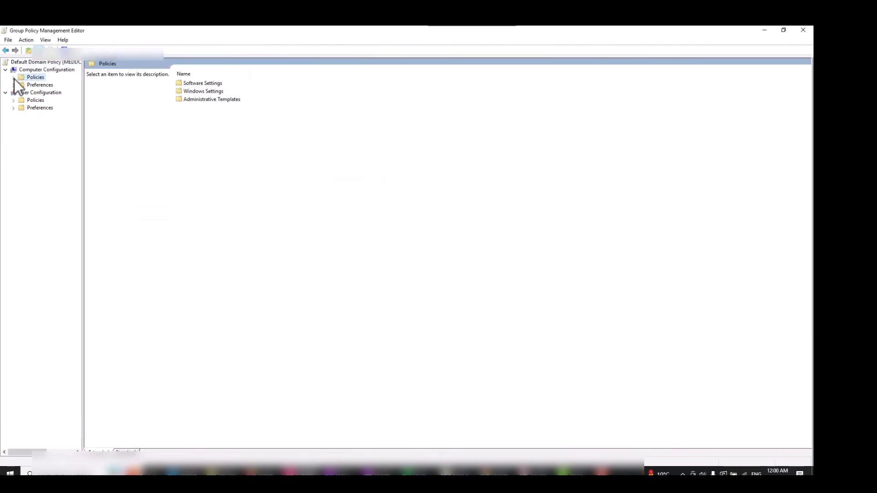
{"action": "left_click", "coordinate": [42, 71]}
{"action": "left_click", "coordinate": [35, 78]}
{"action": "left_click", "coordinate": [14, 77]}
{"action": "left_click", "coordinate": [31, 92]}
{"action": "left_click", "coordinate": [22, 92]}
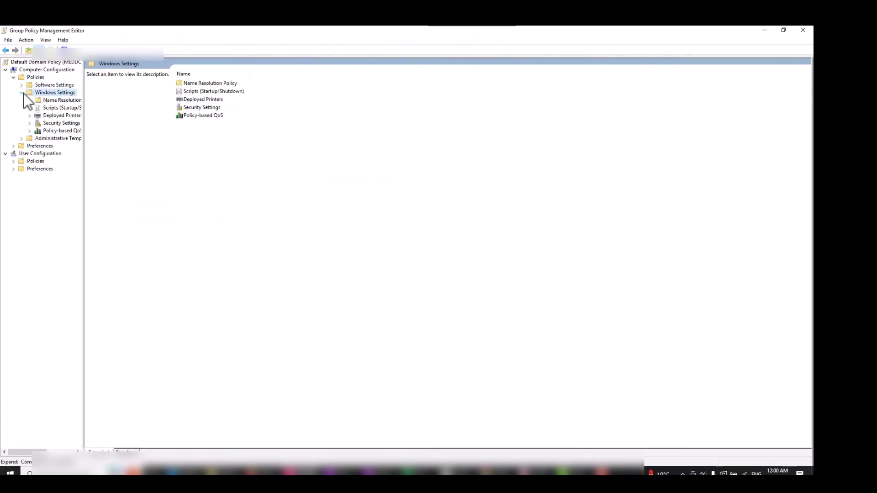
{"action": "left_click_drag", "start_coordinate": [84, 146], "coordinate": [134, 156]}
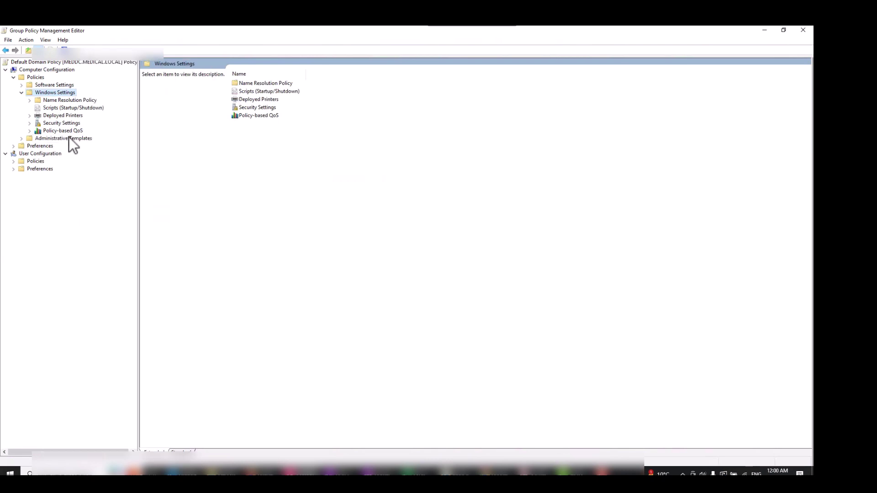
Expand Security Settings > Account Policies > Password Policy and open Minimum password age properties
{"action": "left_click", "coordinate": [58, 123]}
{"action": "left_click", "coordinate": [30, 124]}
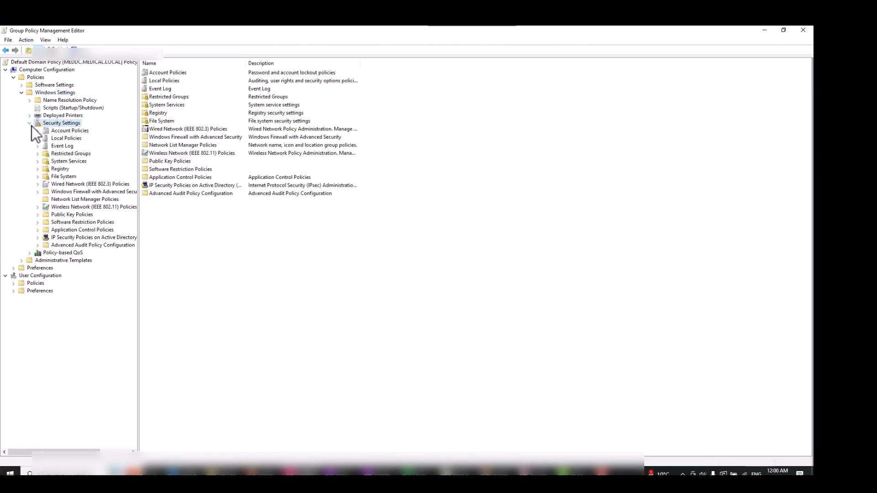
{"action": "left_click", "coordinate": [59, 132]}
{"action": "left_click", "coordinate": [38, 131]}
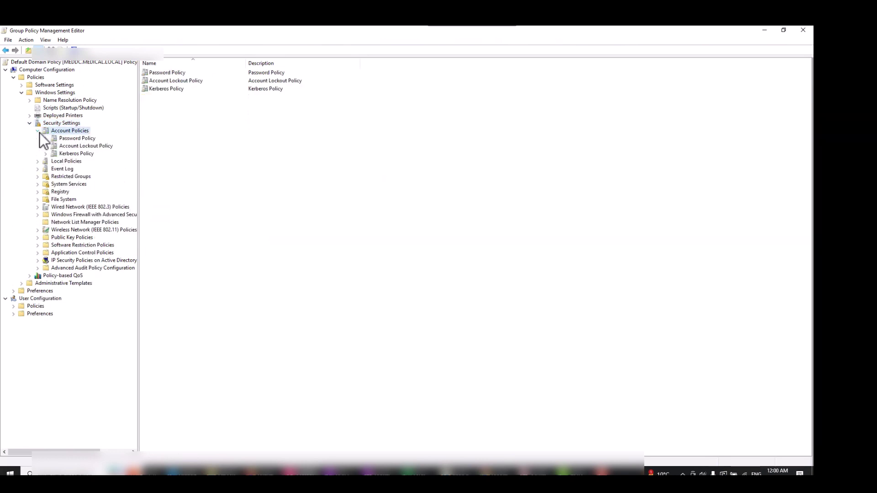
{"action": "left_click", "coordinate": [65, 139]}
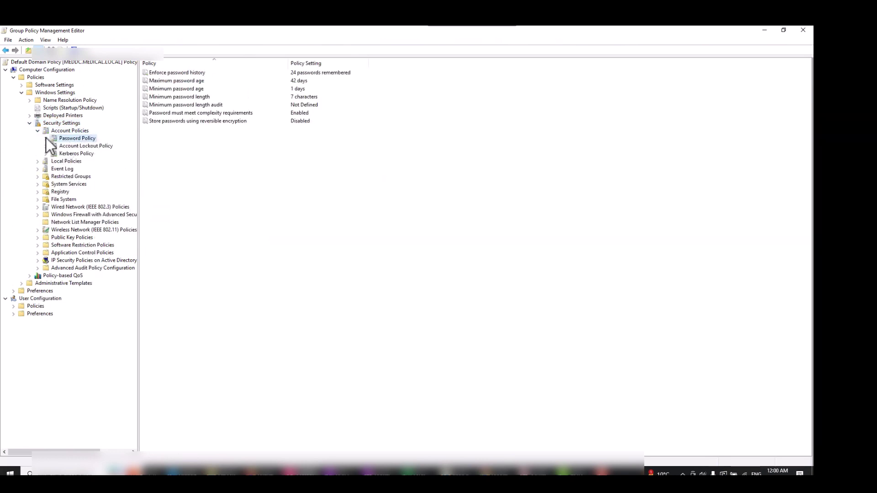
{"action": "left_click", "coordinate": [187, 91]}
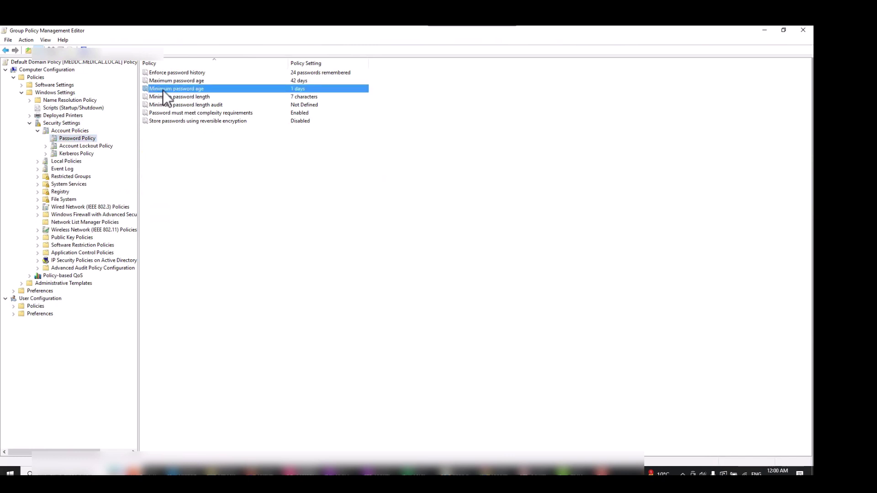
{"action": "double_click", "coordinate": [168, 90]}
Set Minimum password age to 0 days, apply it, and close the properties dialog
{"action": "key", "text": "BackSpace"}
{"action": "type", "text": "0"}
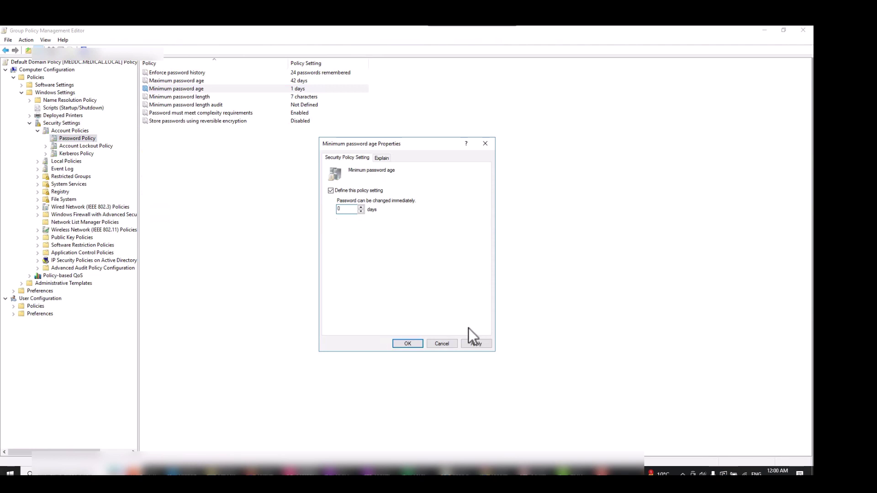
{"action": "left_click", "coordinate": [478, 344]}
{"action": "left_click", "coordinate": [414, 344]}
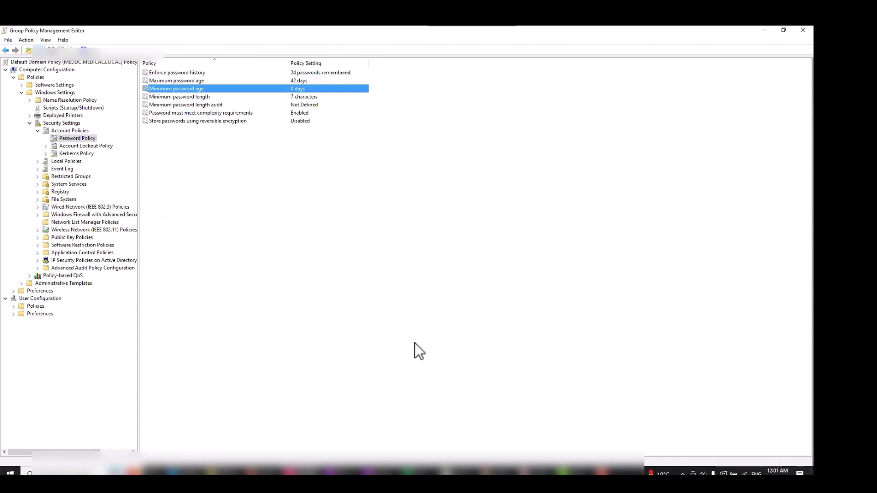
{"action": "left_click", "coordinate": [415, 343]}
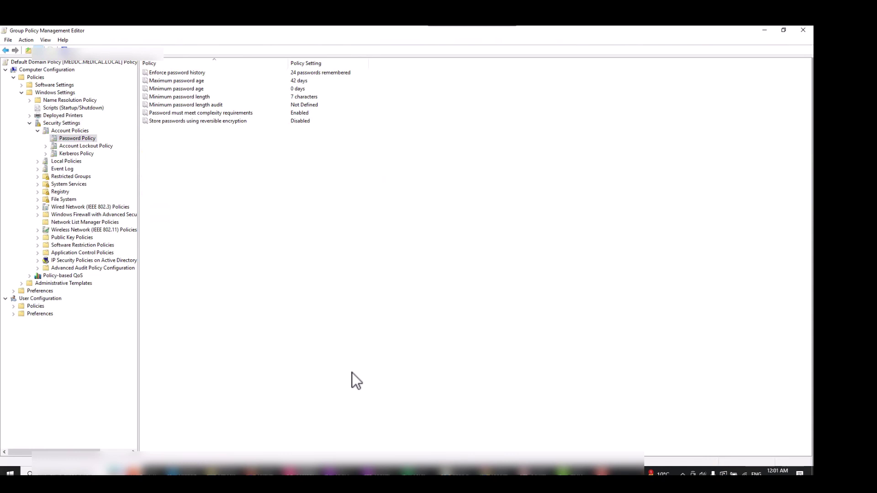
{"action": "mouse_move", "coordinate": [338, 26]}
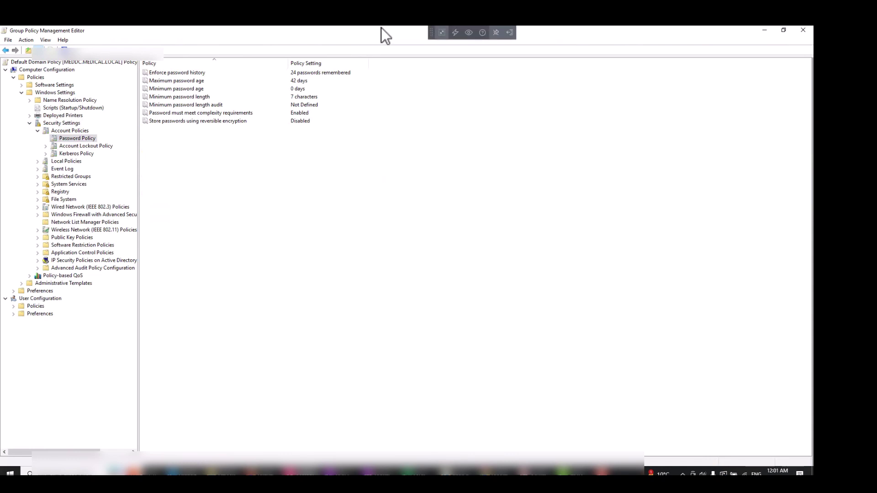
{"action": "left_click", "coordinate": [439, 32]}
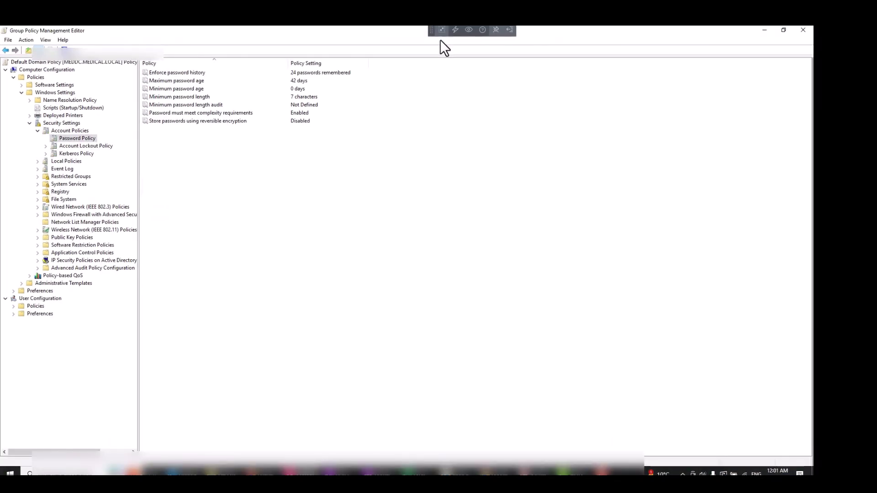
{"action": "mouse_move", "coordinate": [413, 29]}
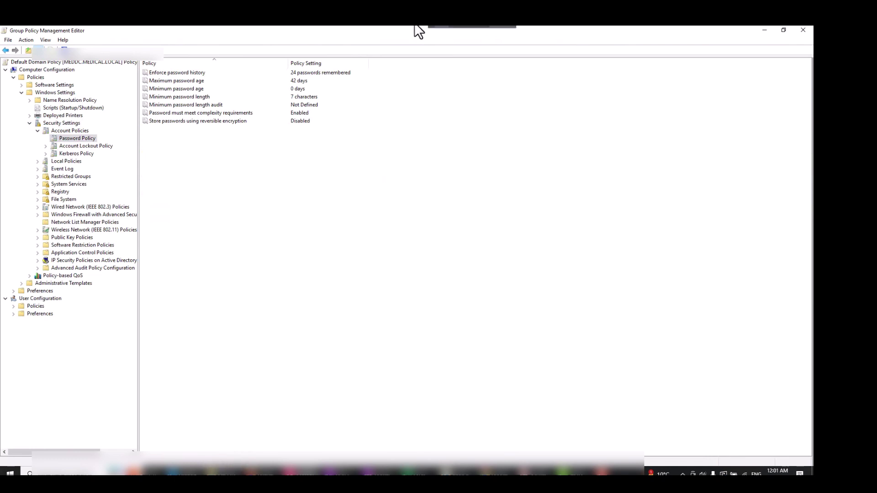
{"action": "left_click", "coordinate": [444, 31]}
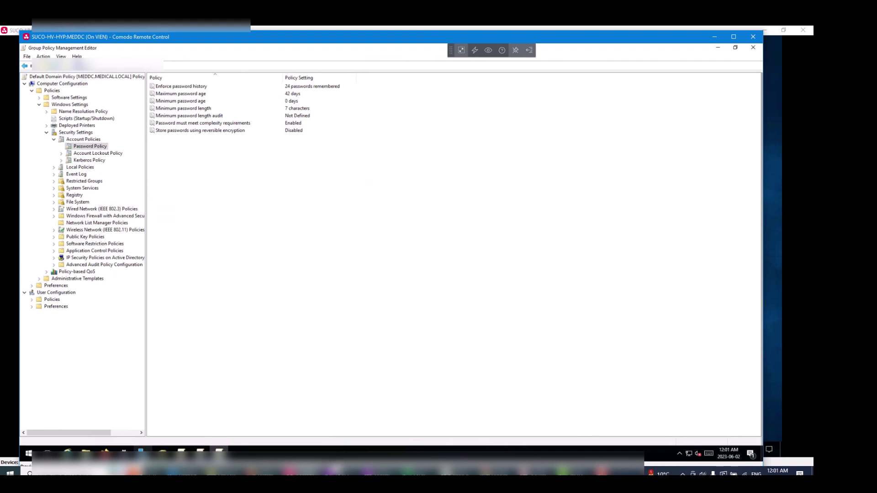
{"action": "left_click", "coordinate": [304, 472]}
{"action": "left_click", "coordinate": [414, 432]}
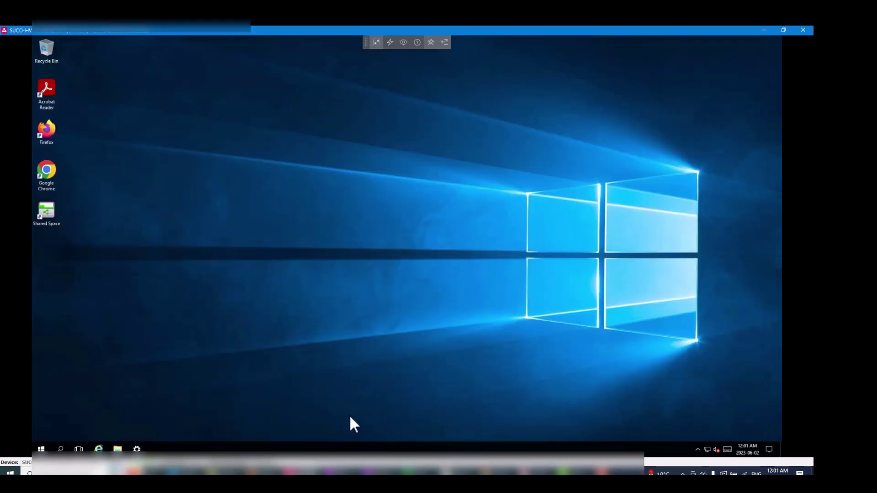
{"action": "left_click", "coordinate": [341, 471]}
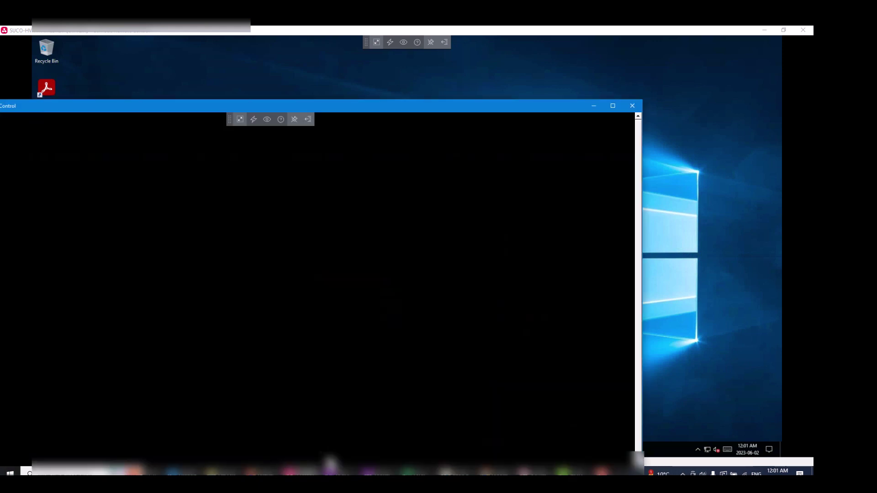
{"action": "left_click", "coordinate": [592, 105]}
{"action": "left_click", "coordinate": [341, 472]}
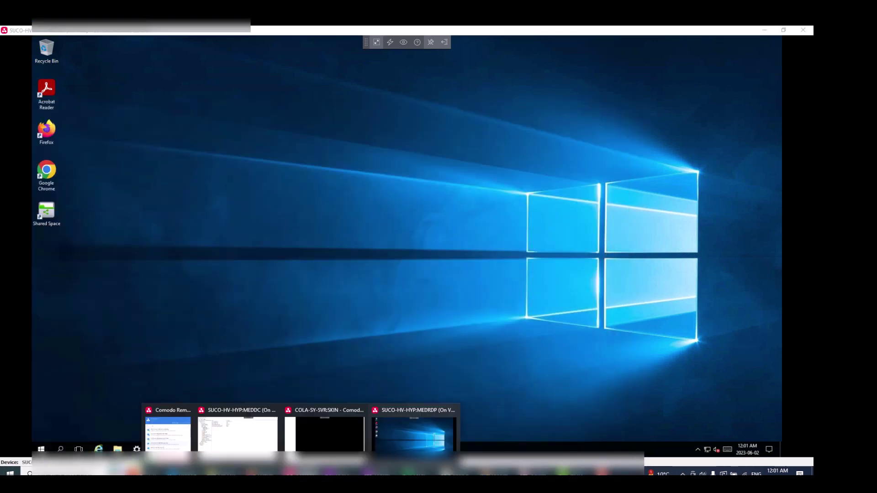
{"action": "left_click", "coordinate": [276, 427]}
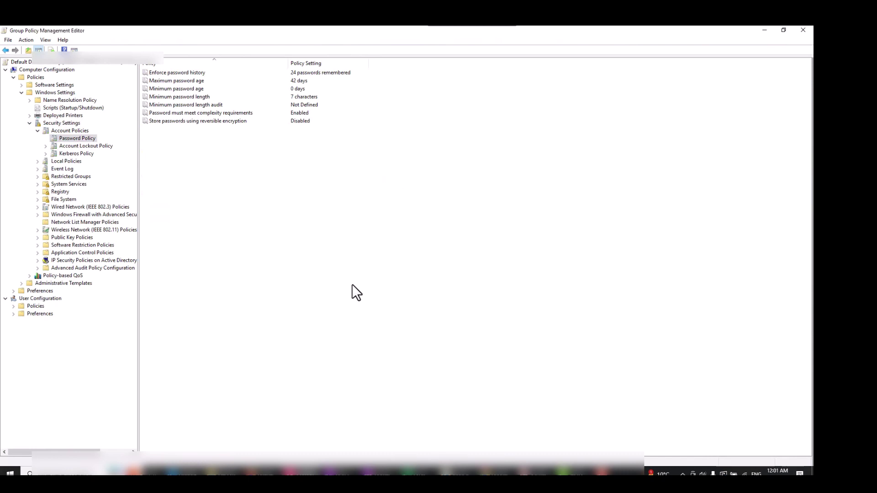
Start cmd from the Run prompt and run gpupdate /force
{"action": "key", "text": "super+r"}
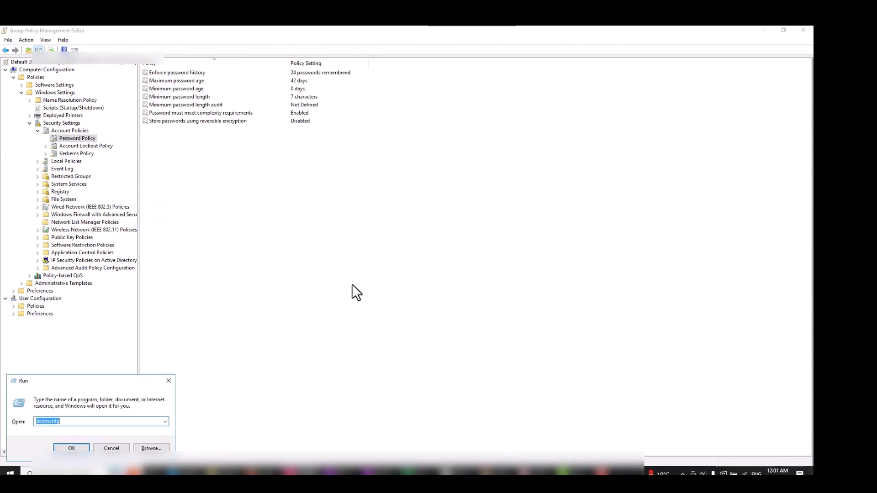
{"action": "type", "text": "cmd"}
{"action": "key", "text": "Return"}
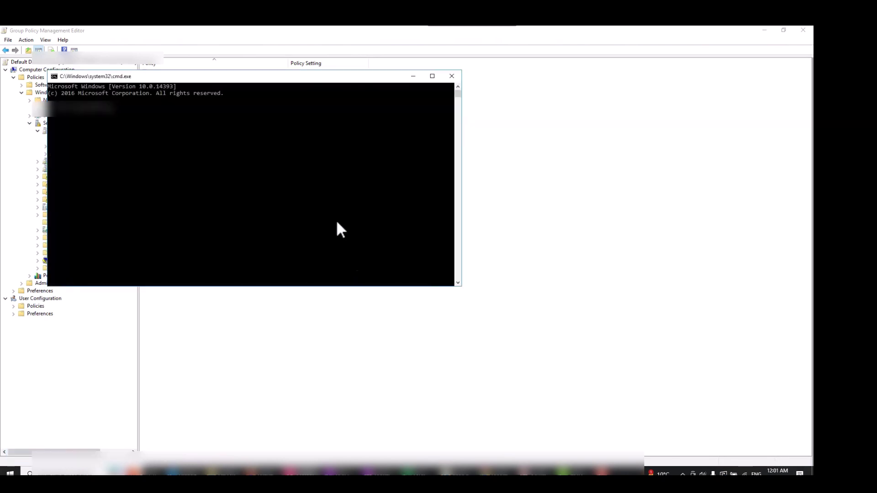
{"action": "left_click_drag", "start_coordinate": [197, 73], "coordinate": [289, 198]}
{"action": "key", "text": "Return"}
{"action": "type", "text": "g"}
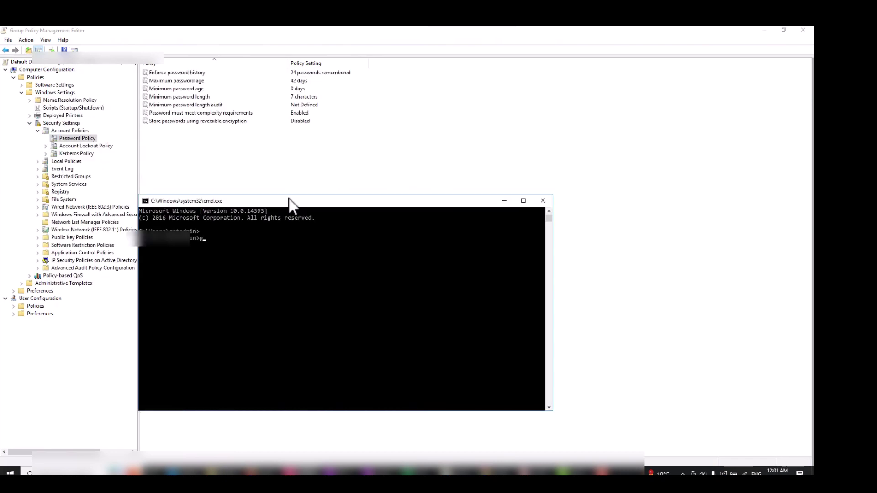
{"action": "type", "text": "pupdate /force"}
{"action": "key", "text": "Return"}
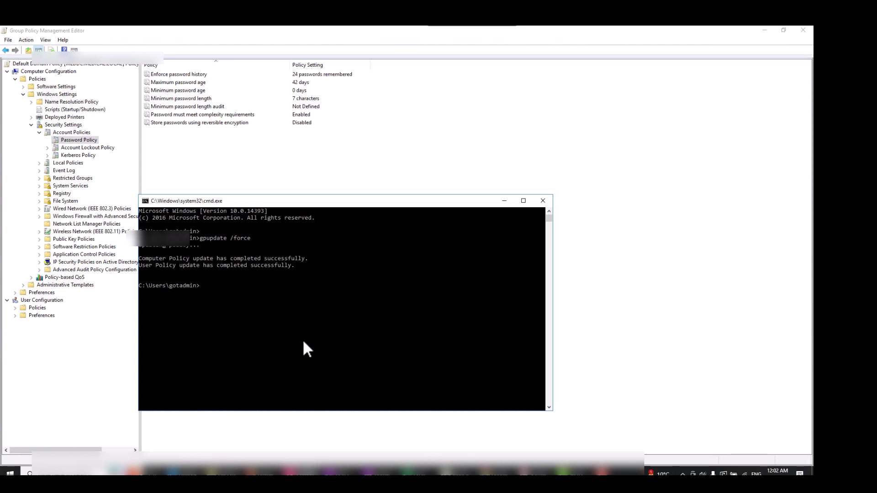
Switch to the MEDRDP remote desktop session in full screen
{"action": "mouse_move", "coordinate": [304, 470]}
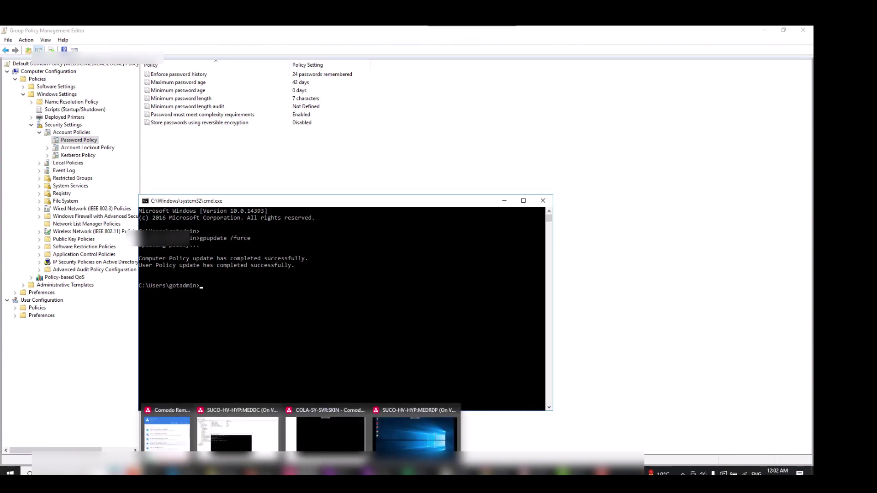
{"action": "left_click", "coordinate": [397, 434]}
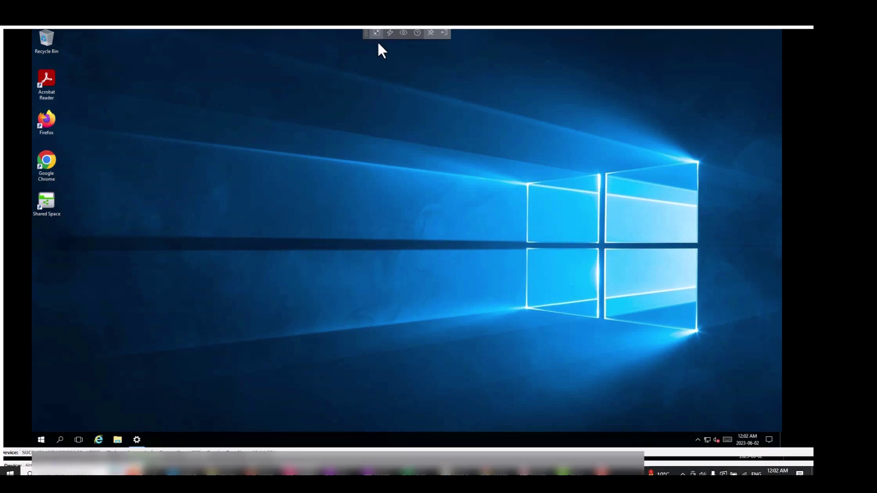
{"action": "left_click", "coordinate": [377, 41]}
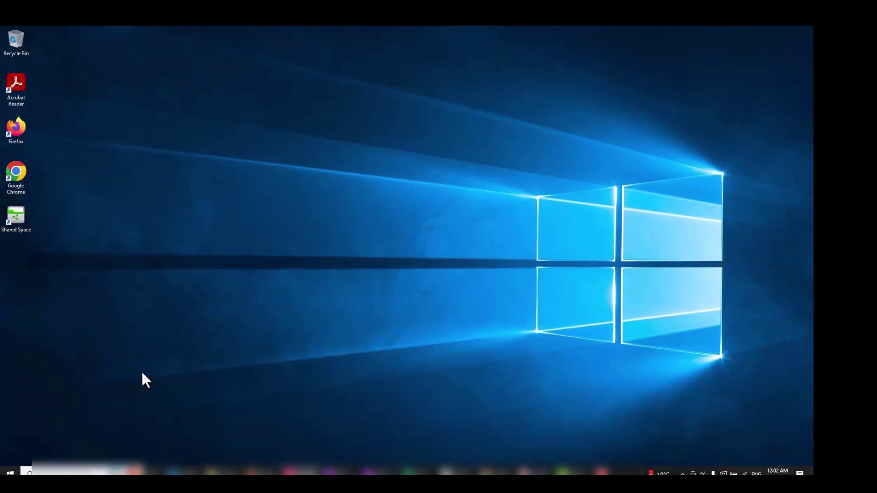
Start cmd on the remote machine and run gpupdate /force
{"action": "key", "text": "super+r"}
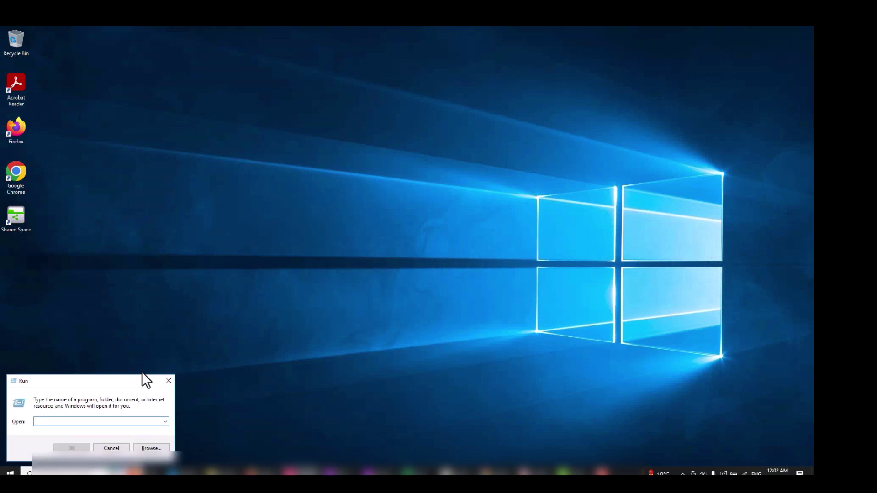
{"action": "type", "text": "cmd"}
{"action": "key", "text": "Return"}
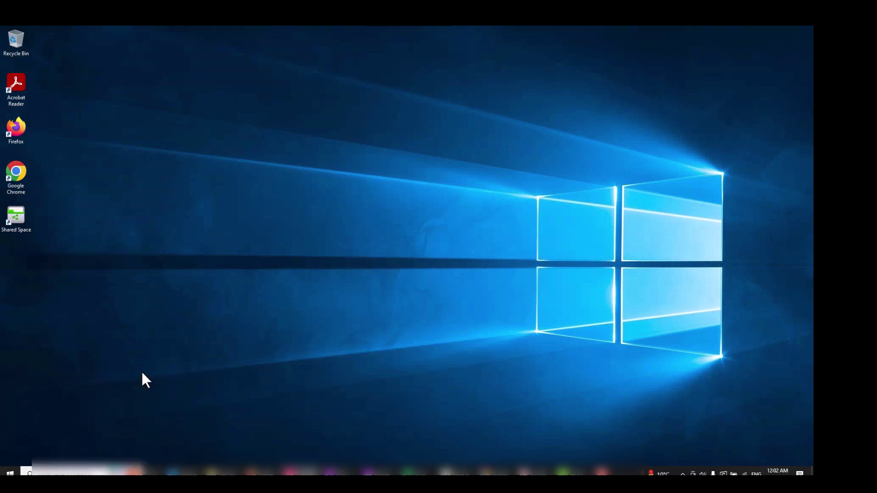
{"action": "key", "text": "Return"}
{"action": "key", "text": "Return"}
{"action": "key", "text": "Return"}
{"action": "key", "text": "Return"}
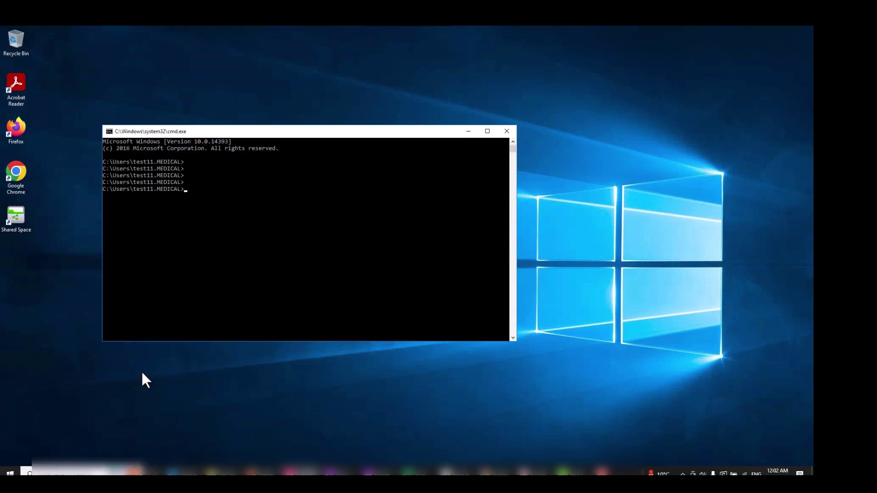
{"action": "type", "text": "gpupdate /force"}
{"action": "key", "text": "Return"}
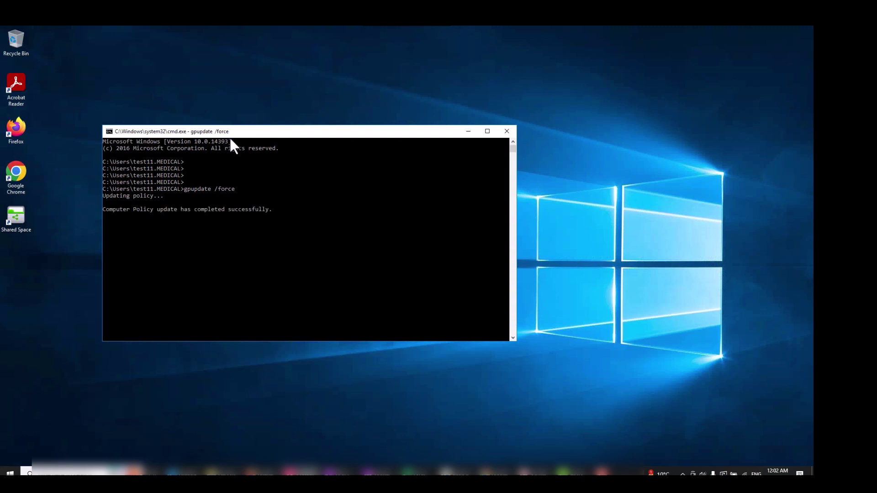
Via Ctrl+Alt+End, change the test user's password with old and new passwords, then dismiss the confirmation
{"action": "mouse_move", "coordinate": [384, 28]}
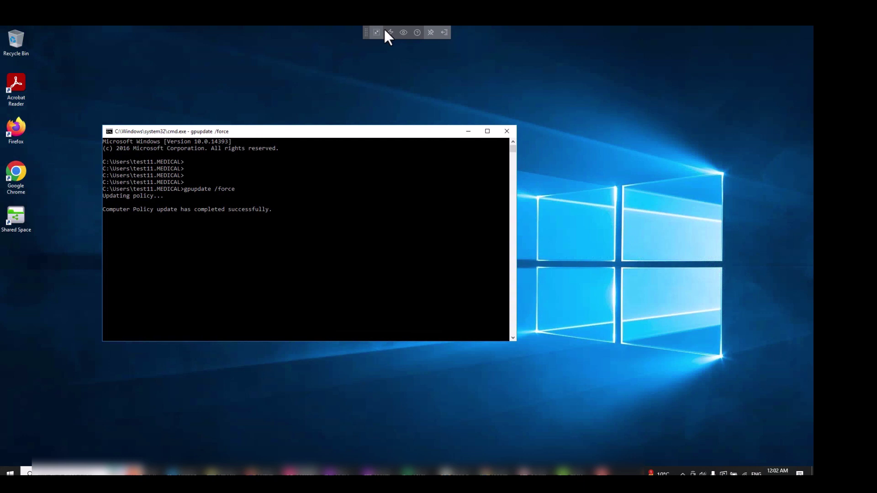
{"action": "key", "text": "ctrl+alt+End"}
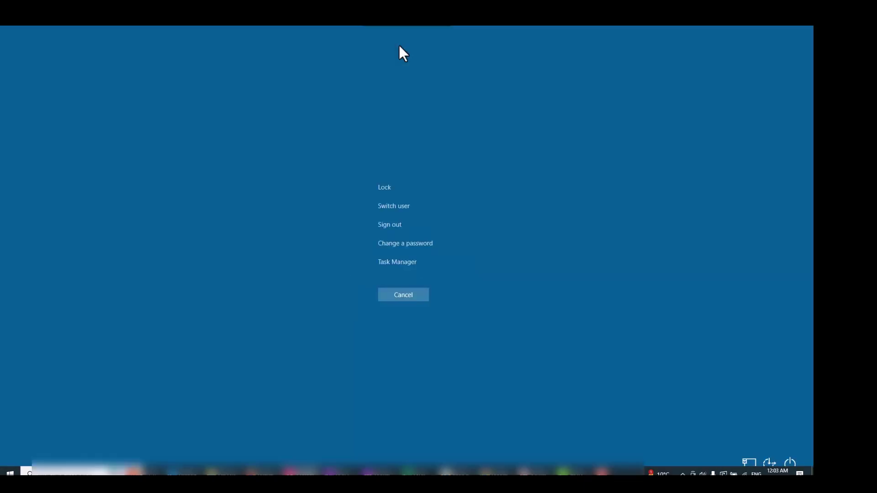
{"action": "left_click", "coordinate": [401, 244]}
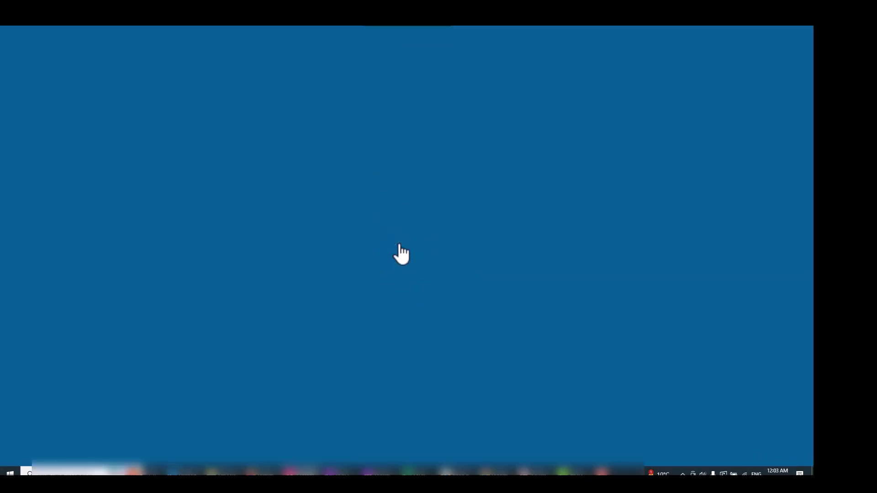
{"action": "type", "text": "••••••••"}
{"action": "key", "text": "Tab"}
{"action": "type", "text": "••••••••"}
{"action": "key", "text": "Tab"}
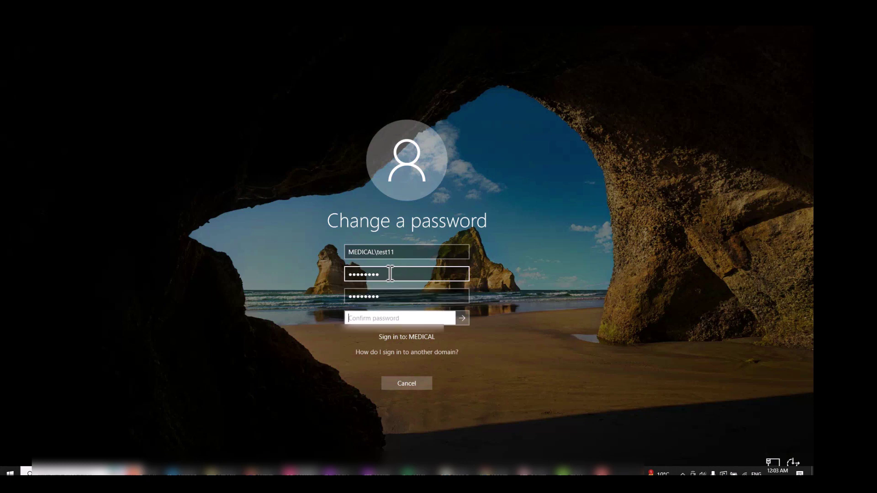
{"action": "type", "text": "••••••••"}
{"action": "key", "text": "Return"}
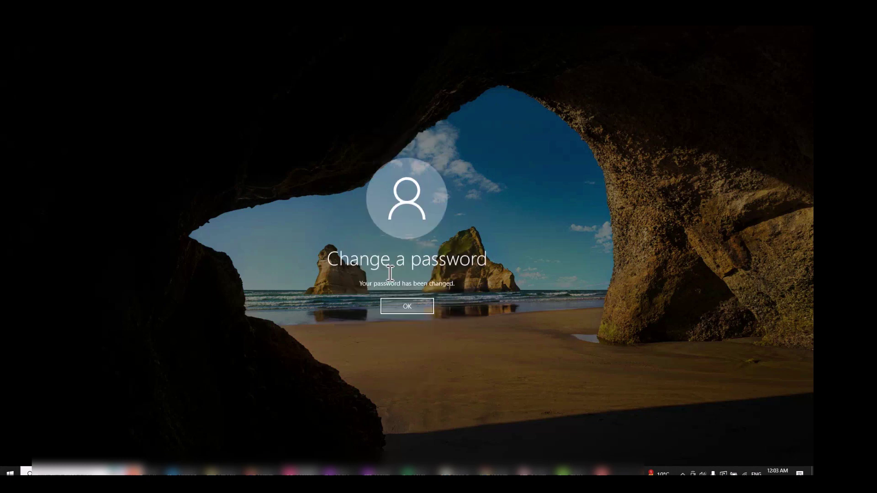
{"action": "left_click", "coordinate": [402, 307]}
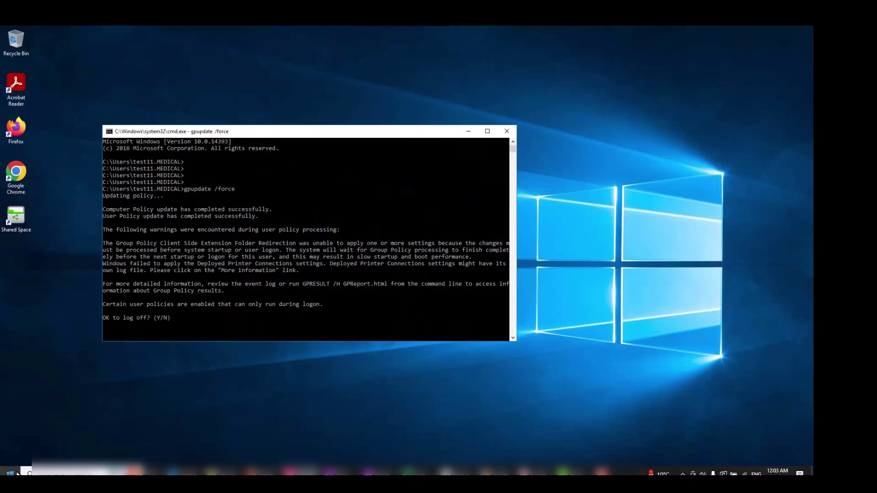
Leave full-screen remote view and check the gpupdate output in Command Prompt
{"action": "left_click", "coordinate": [10, 473]}
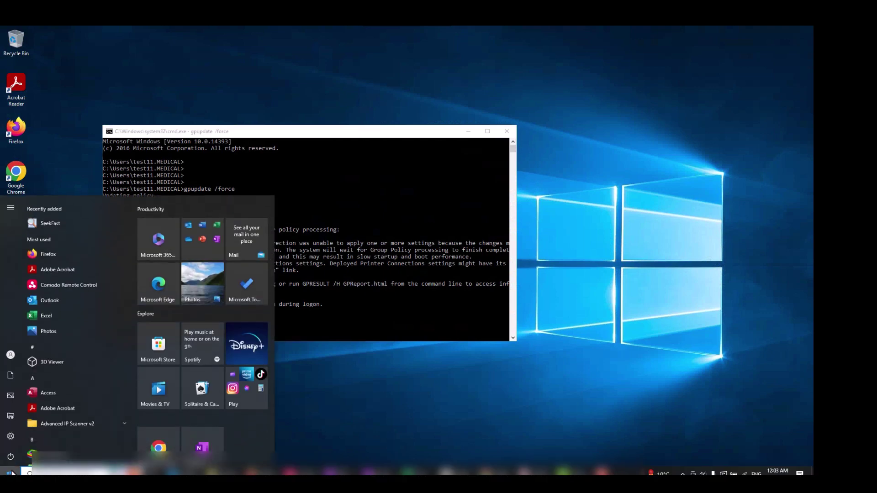
{"action": "left_click", "coordinate": [368, 411]}
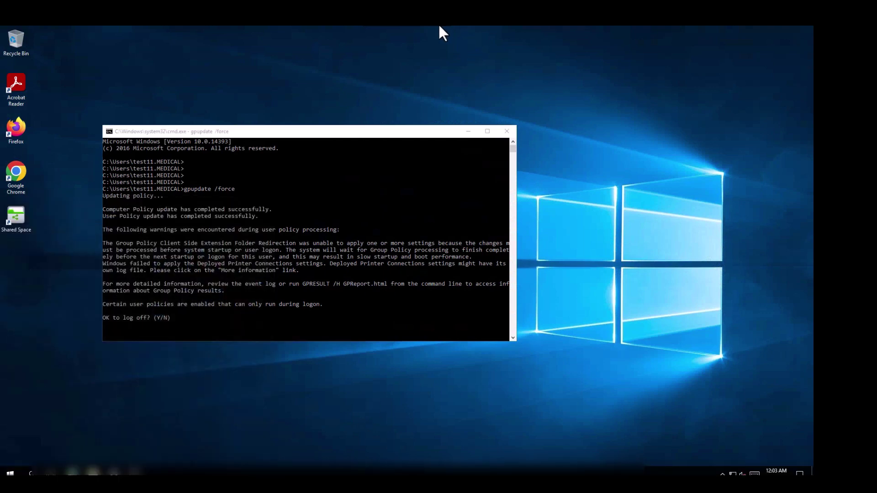
{"action": "left_click", "coordinate": [377, 32]}
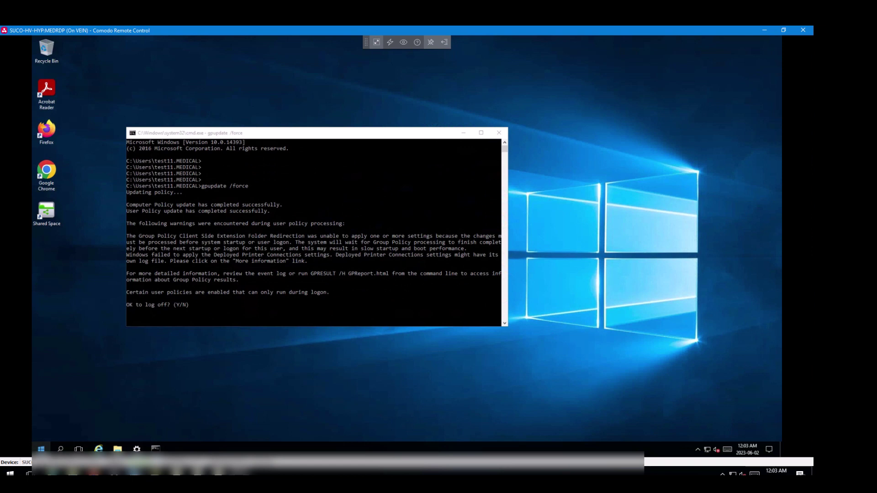
{"action": "left_click", "coordinate": [41, 449]}
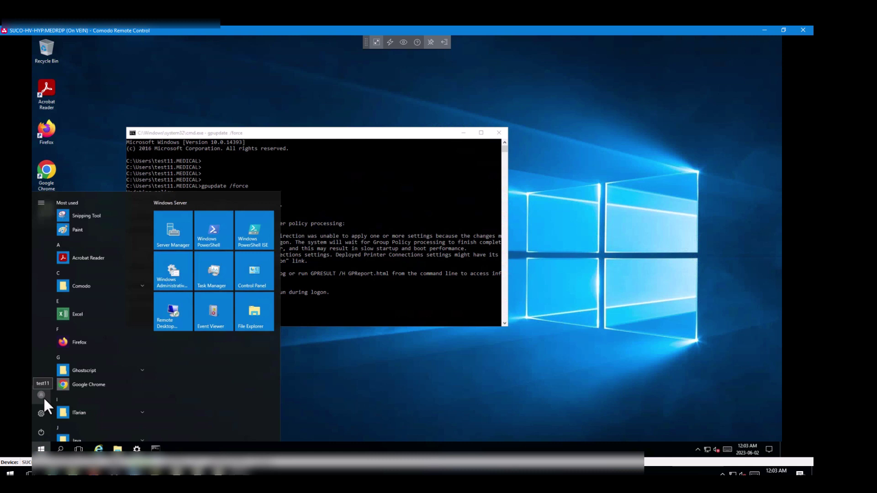
{"action": "left_click", "coordinate": [372, 155]}
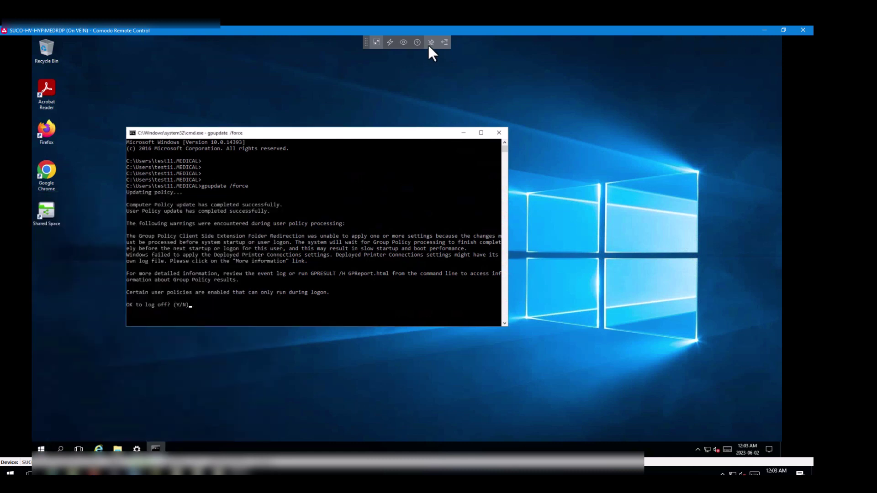
{"action": "left_click", "coordinate": [423, 73]}
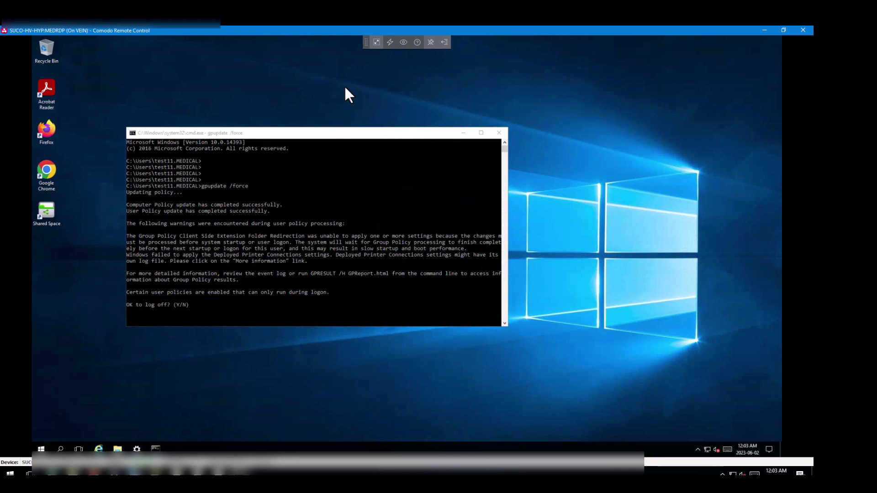
Lock the remote session from the Start menu account options and reach the Other user sign-in form
{"action": "left_click", "coordinate": [42, 450]}
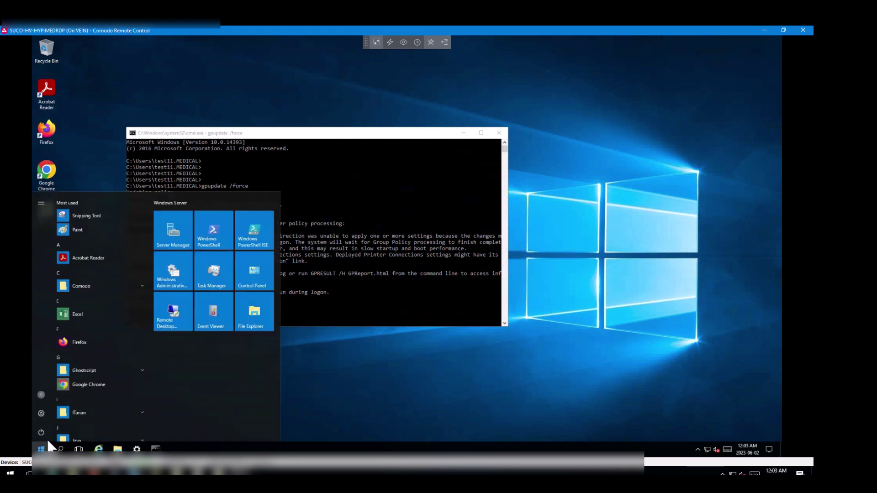
{"action": "left_click", "coordinate": [42, 395]}
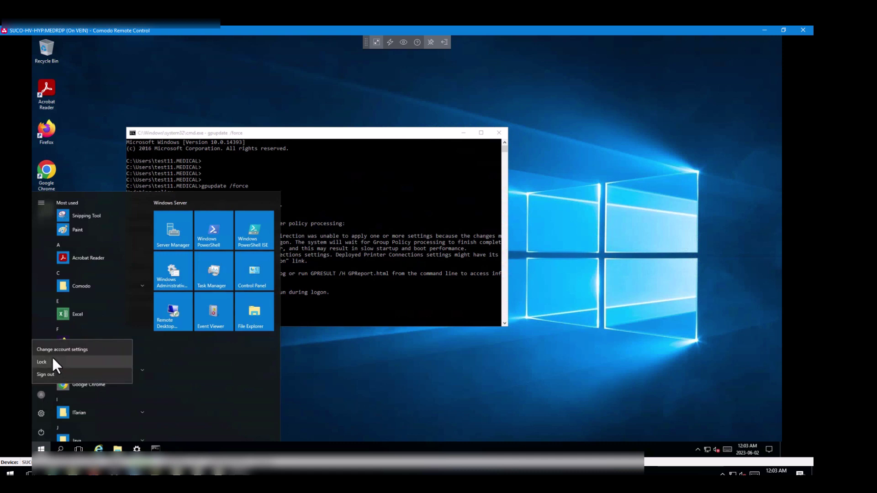
{"action": "left_click", "coordinate": [54, 372]}
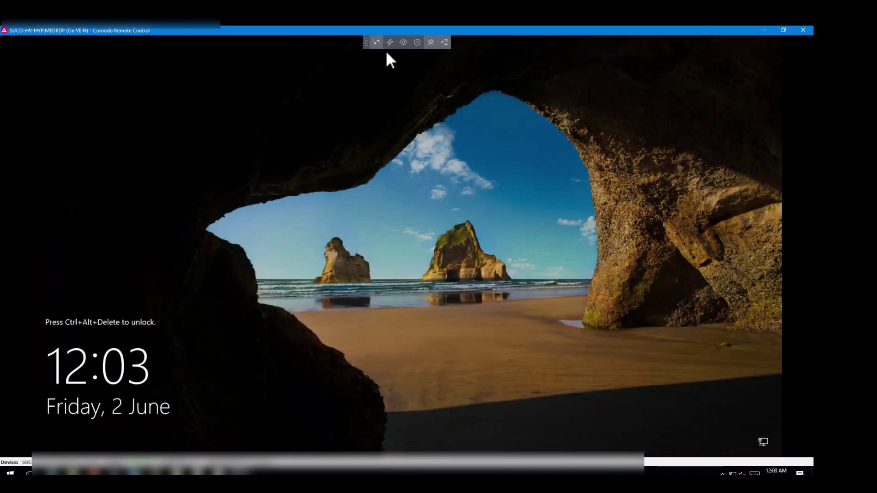
{"action": "left_click", "coordinate": [388, 46]}
{"action": "left_click", "coordinate": [396, 56]}
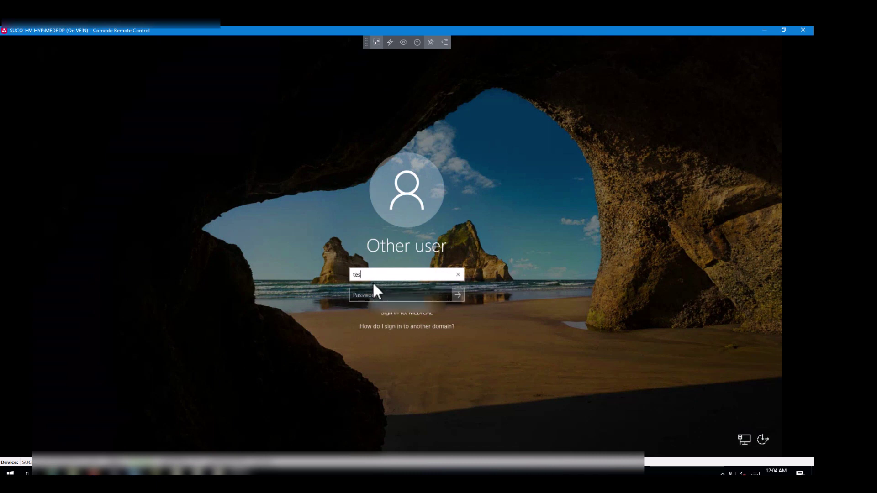
Enter the test user's new password and sign in
{"action": "key", "text": "Tab"}
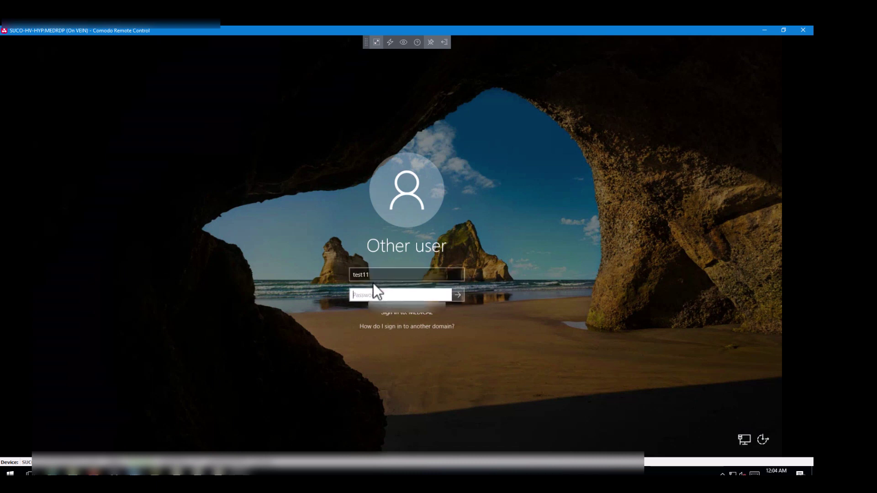
{"action": "type", "text": "pa"}
{"action": "key", "text": "Return"}
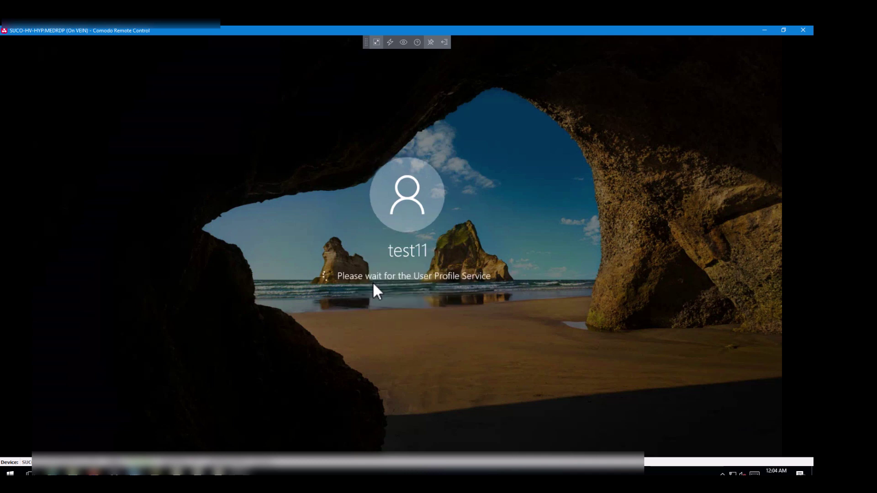